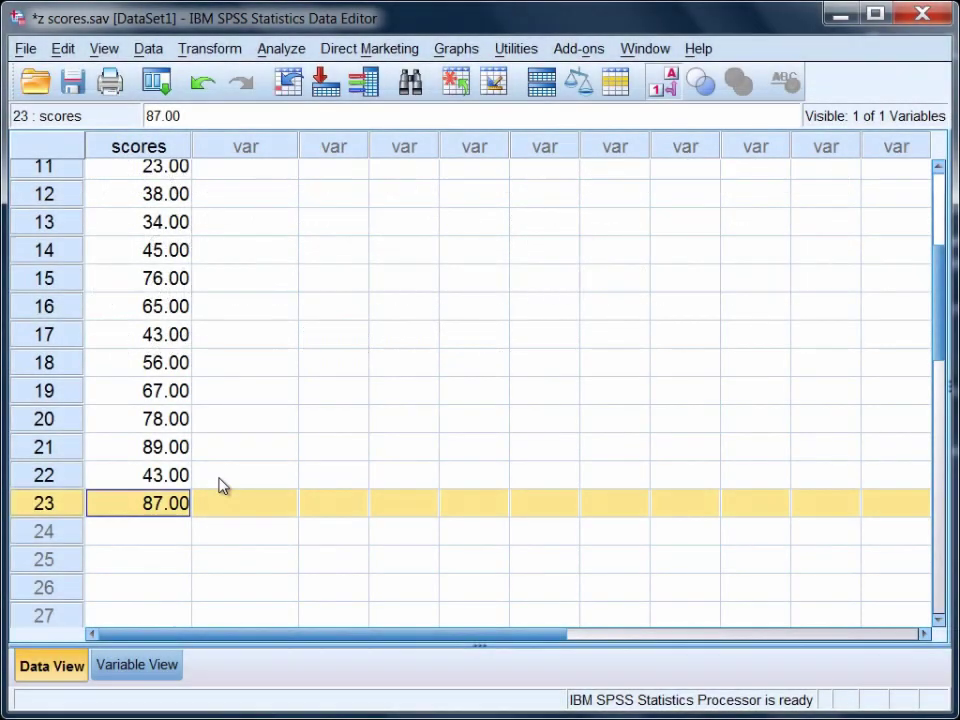
# Put scores into a Descriptives analysis with 'Save standardized values as variables' ticked
pyautogui.click(220, 478)
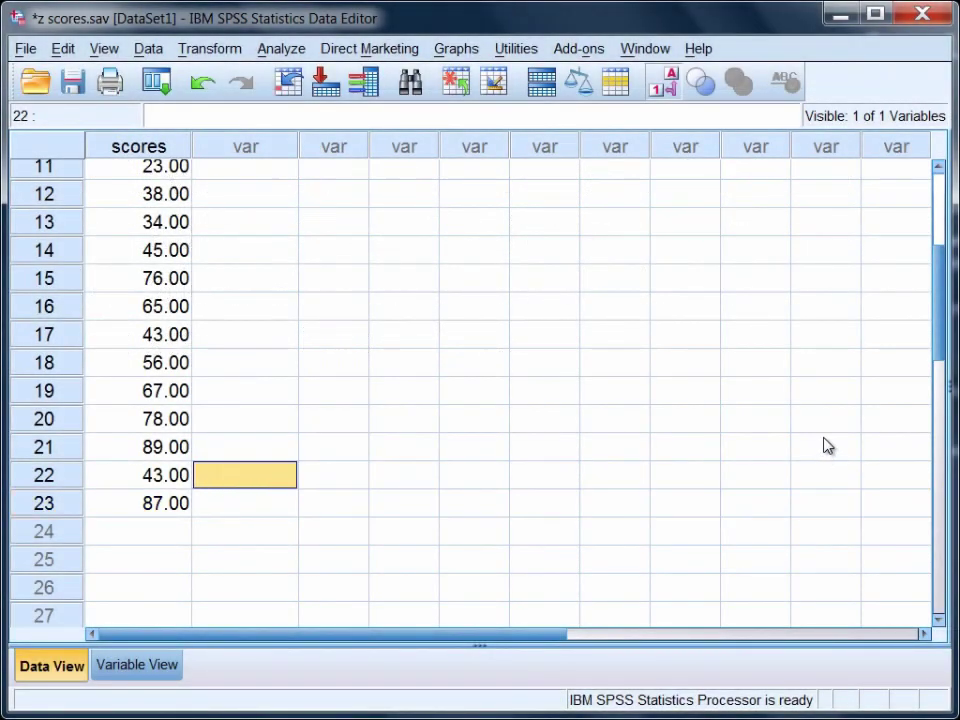
pyautogui.scroll(4, 930, 255)
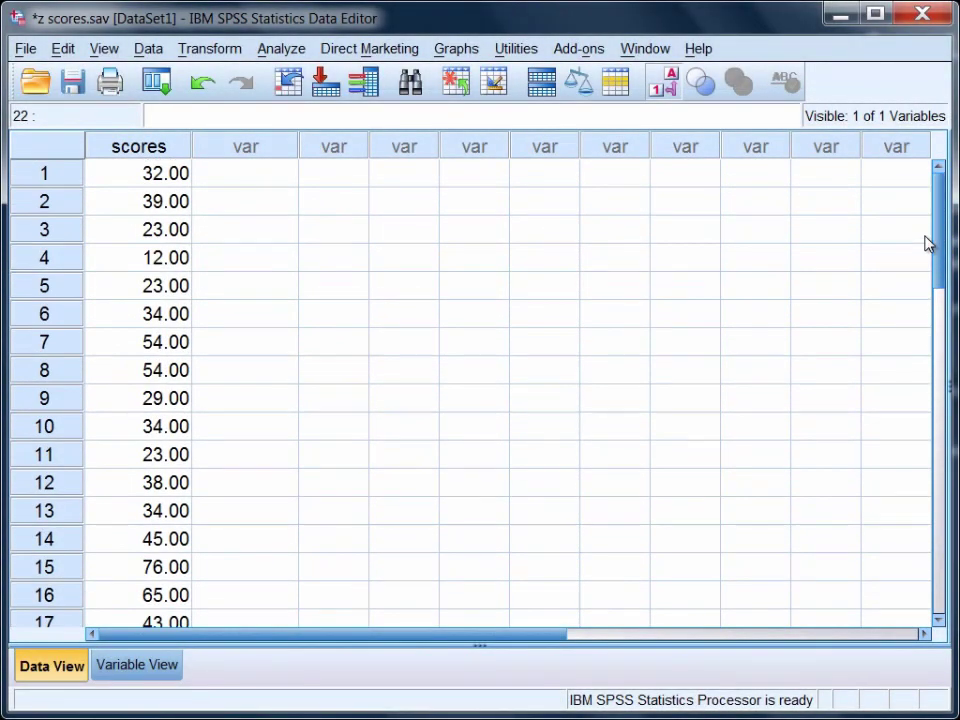
pyautogui.click(290, 50)
pyautogui.moveTo(347, 102)
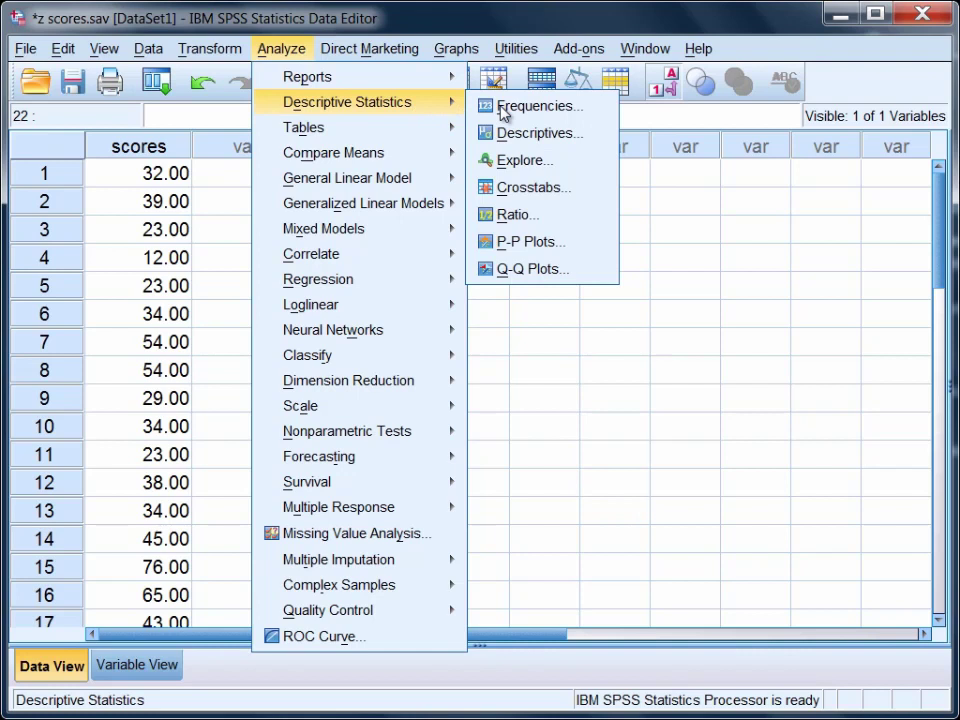
pyautogui.click(603, 142)
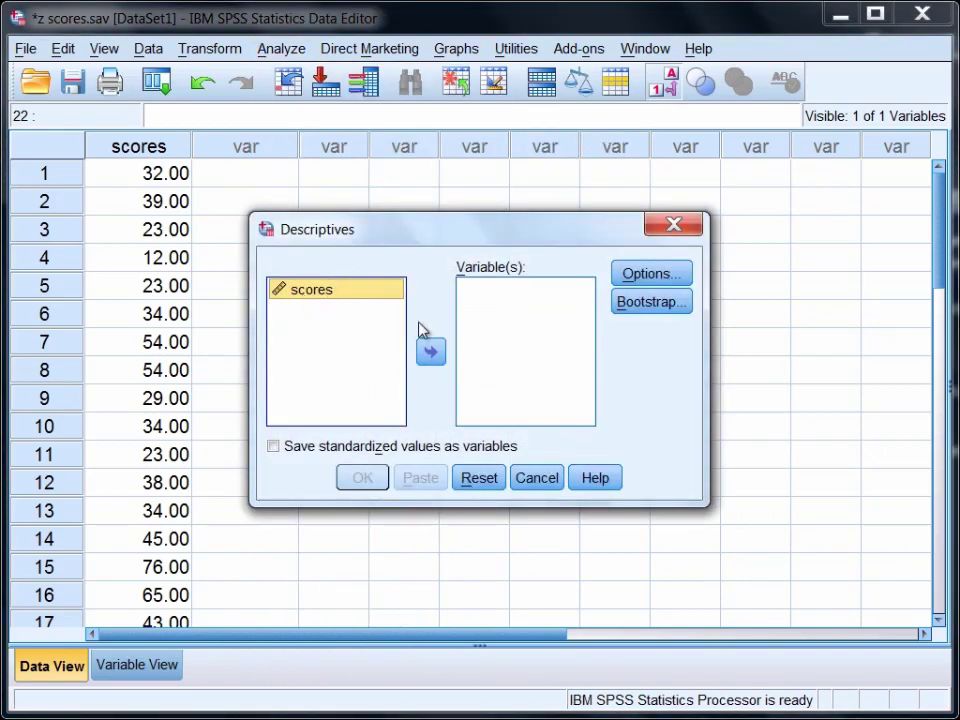
pyautogui.click(432, 354)
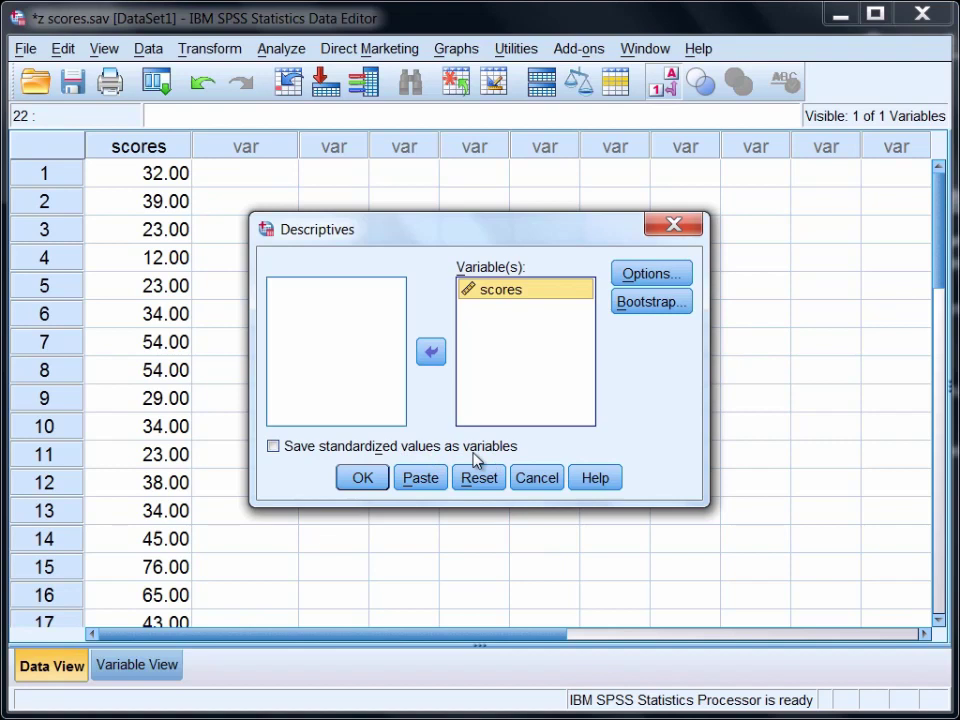
pyautogui.click(273, 447)
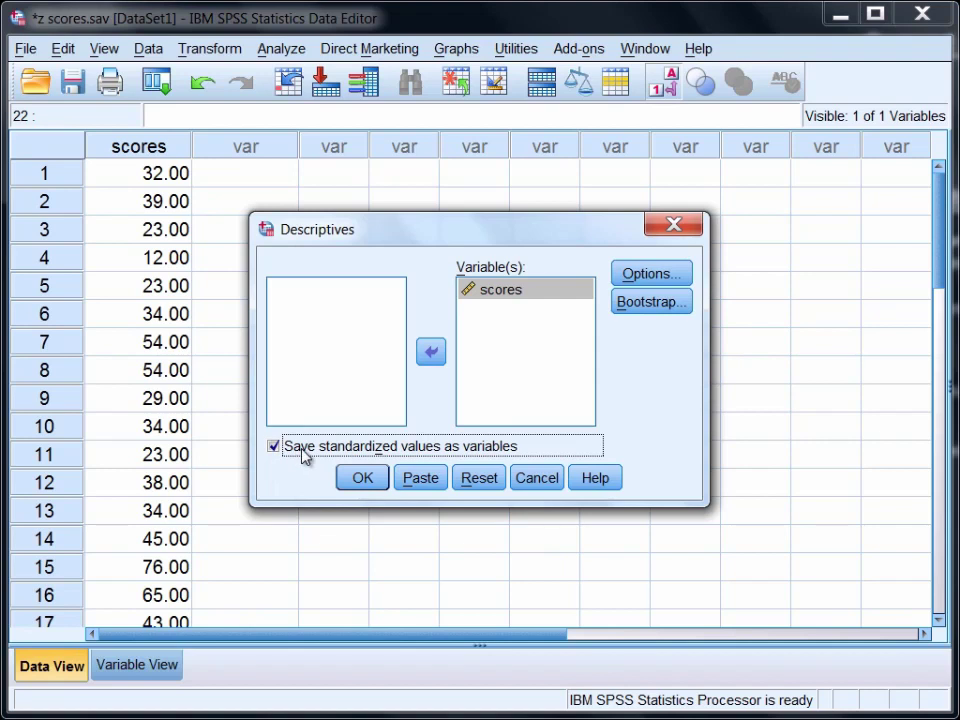
# Untick Minimum and Maximum so only mean and SD are reported, then run Descriptives
pyautogui.click(670, 278)
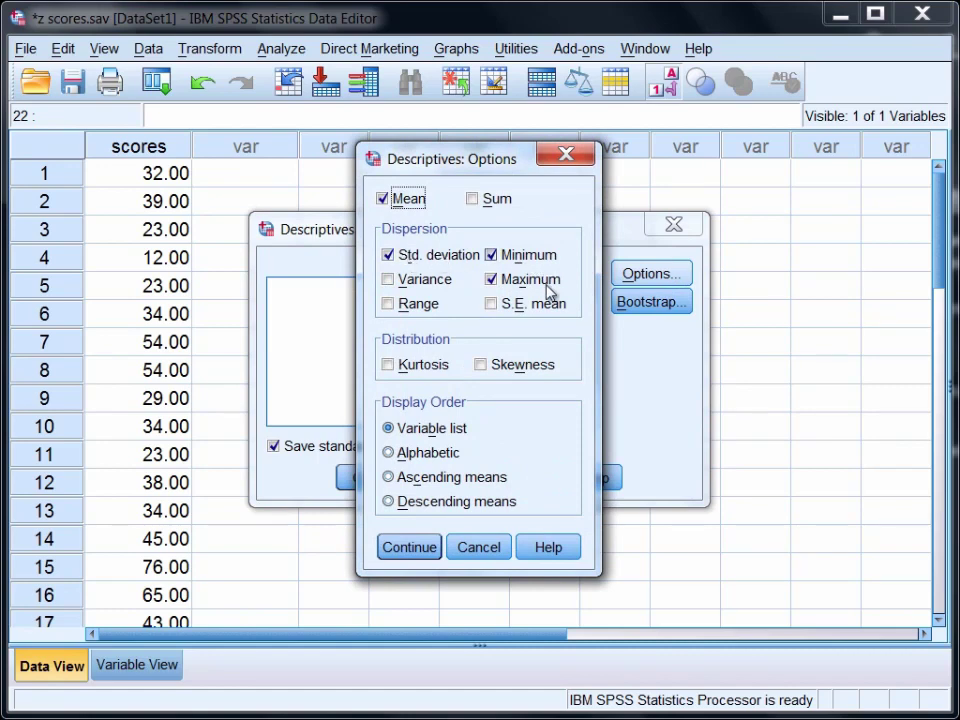
pyautogui.click(490, 258)
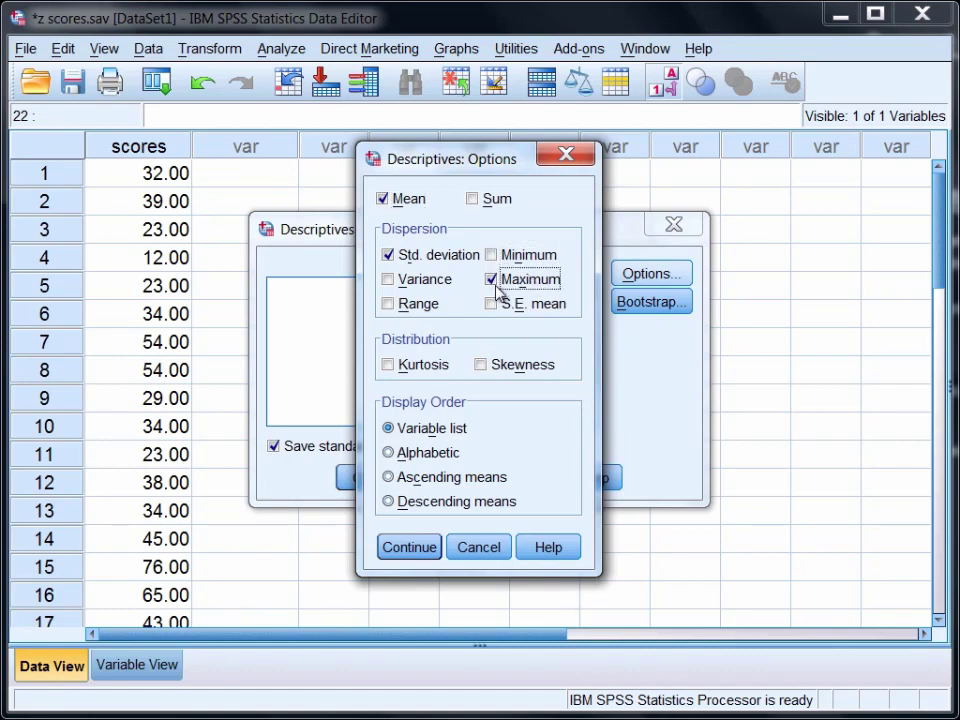
pyautogui.click(494, 281)
pyautogui.click(410, 547)
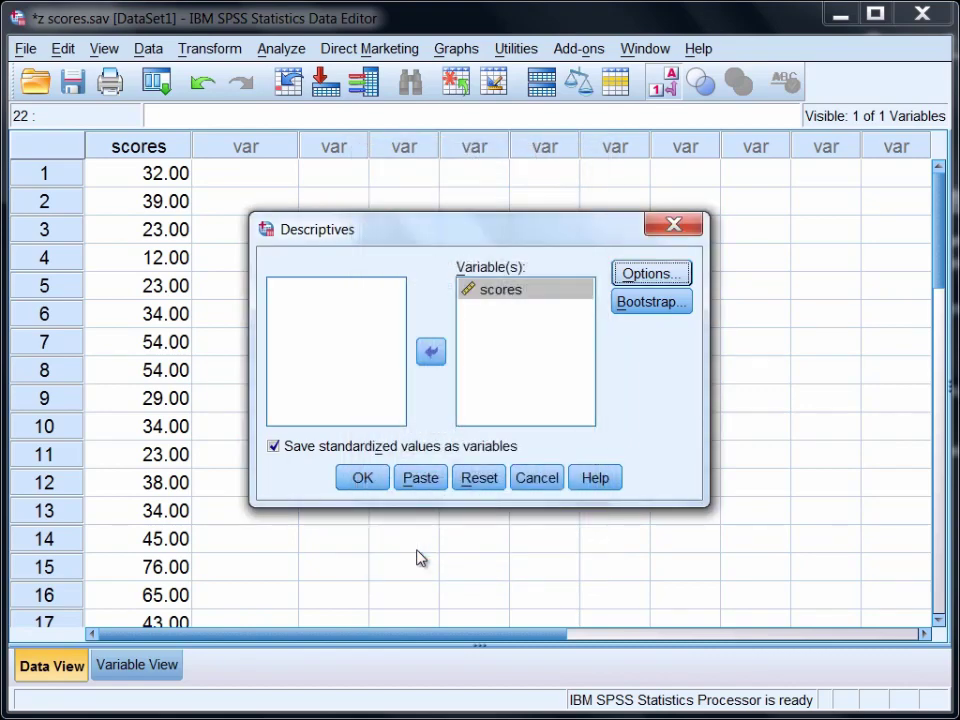
pyautogui.click(372, 486)
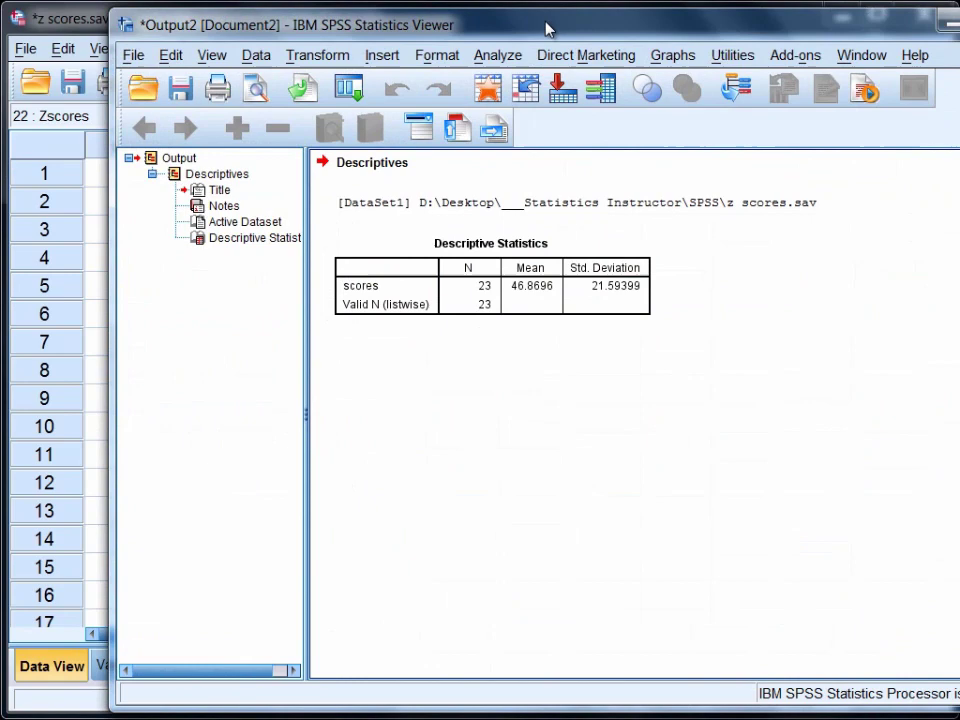
# Delete the [DataSet1] path line from the output, then select the Descriptive Statistics table
pyautogui.moveTo(546, 26); pyautogui.dragTo(437, 22)
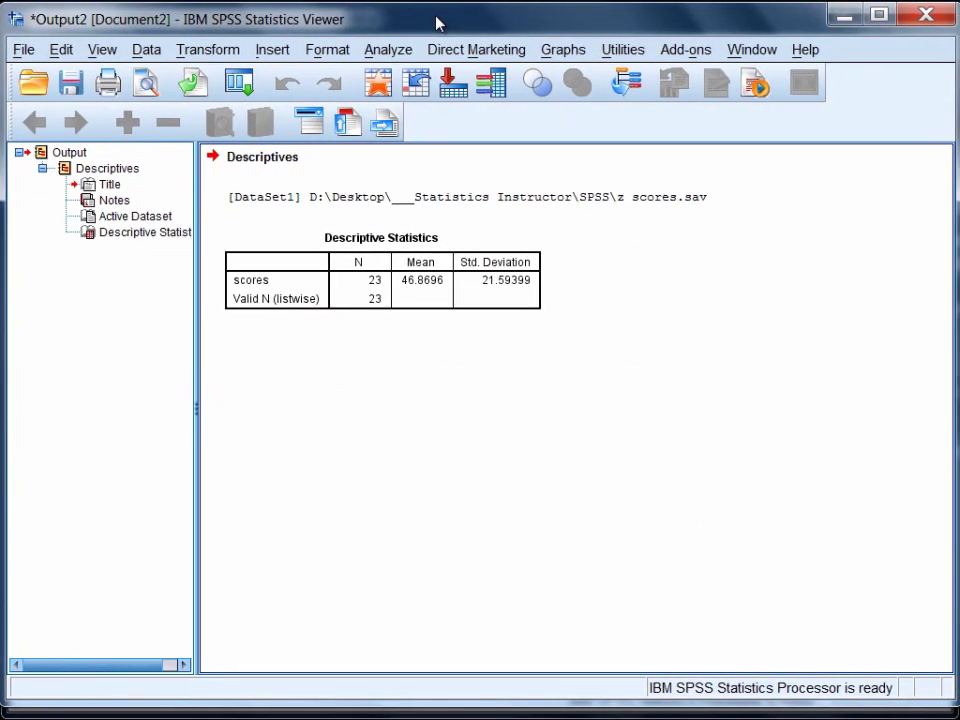
pyautogui.click(407, 197)
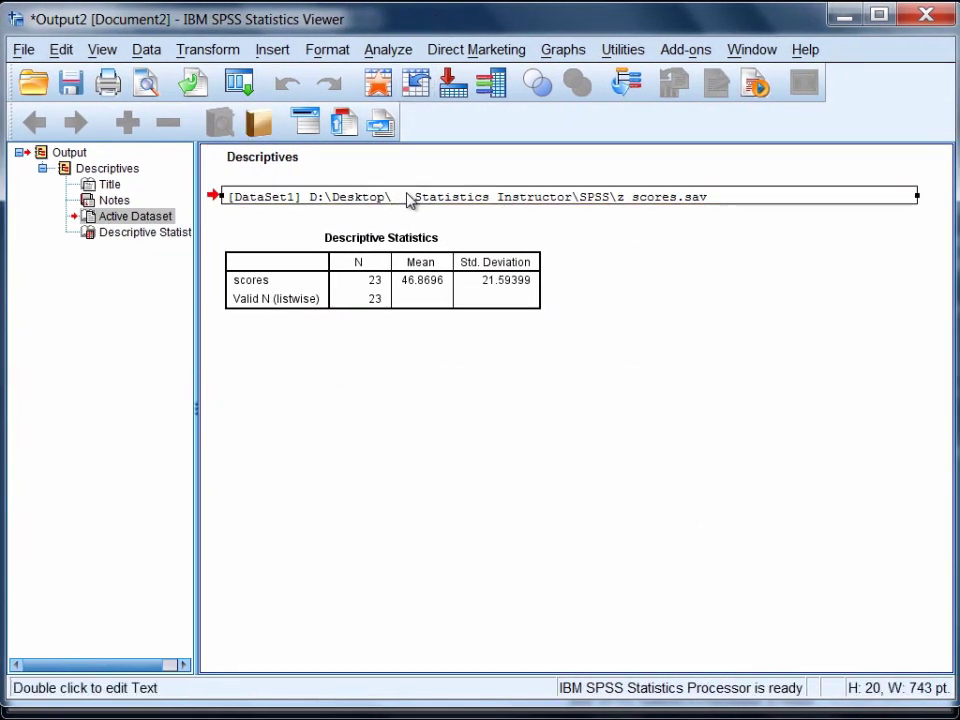
pyautogui.press('Delete')
pyautogui.click(430, 256)
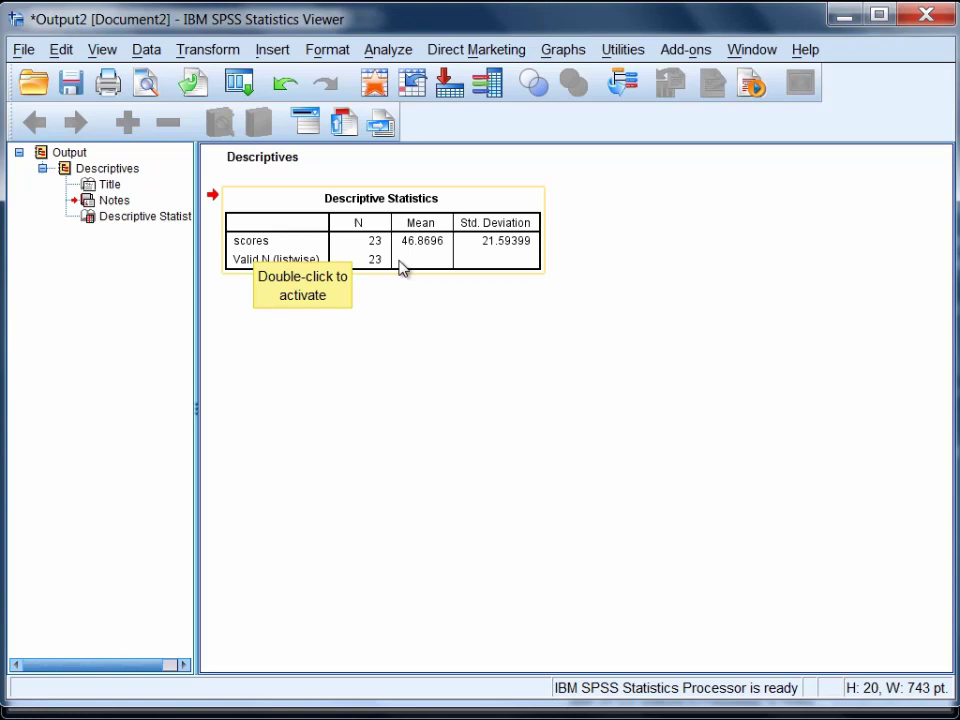
pyautogui.click(378, 85)
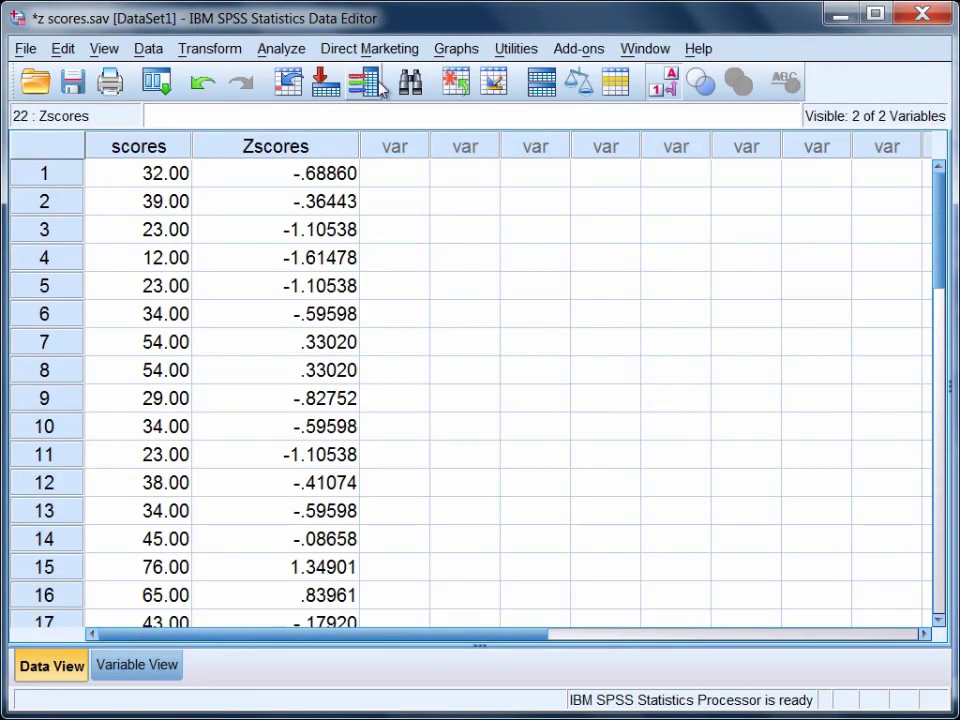
pyautogui.click(330, 150)
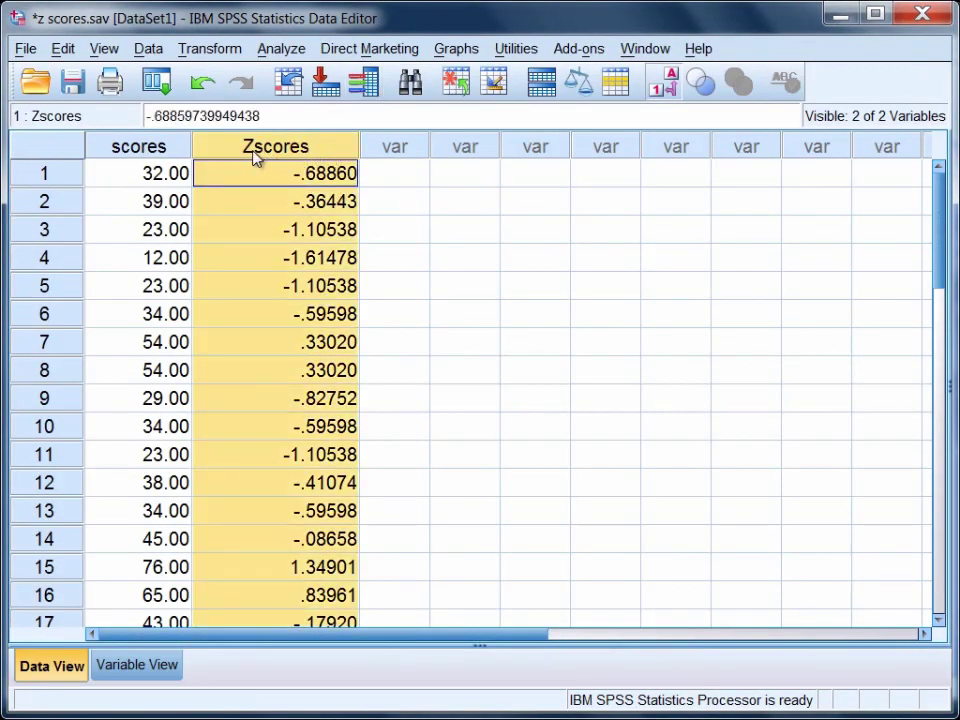
pyautogui.click(326, 172)
pyautogui.click(169, 185)
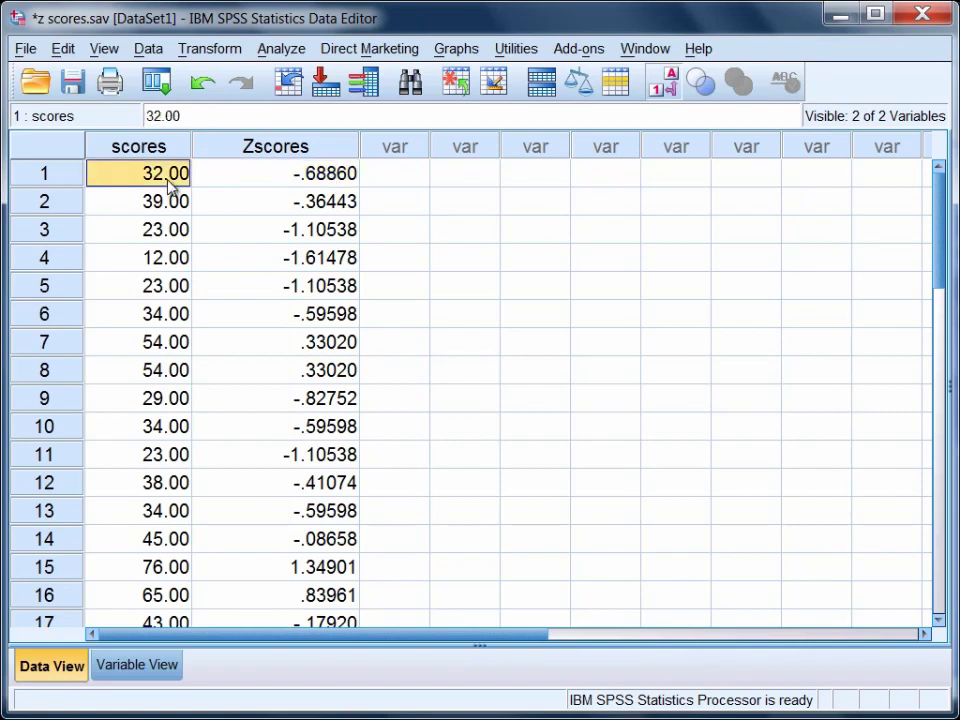
pyautogui.click(278, 198)
pyautogui.click(172, 205)
pyautogui.click(273, 233)
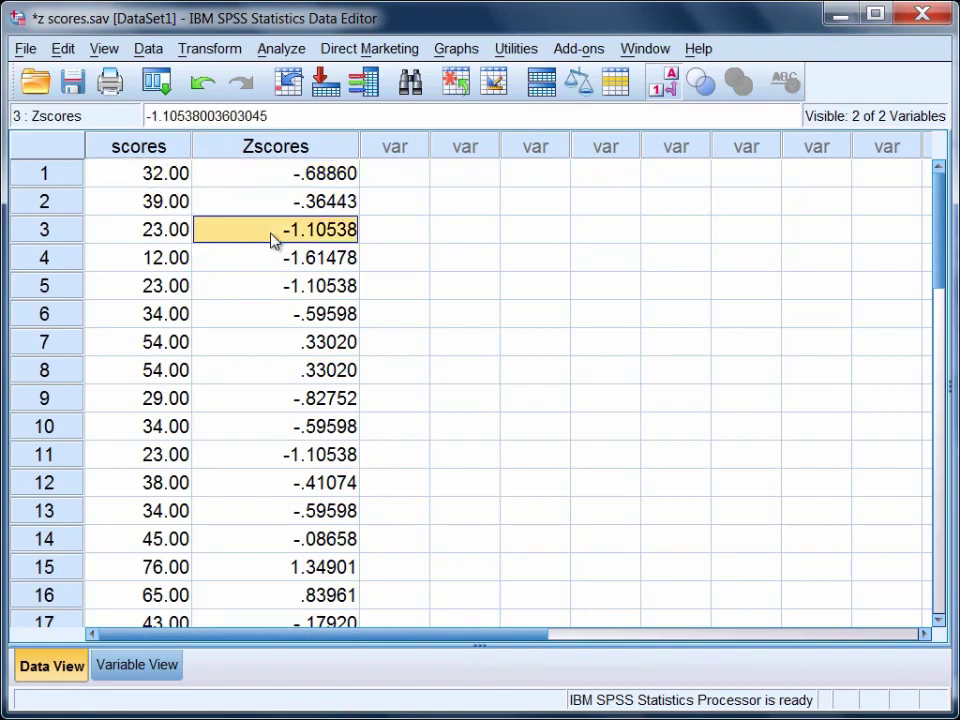
pyautogui.click(176, 225)
pyautogui.click(258, 266)
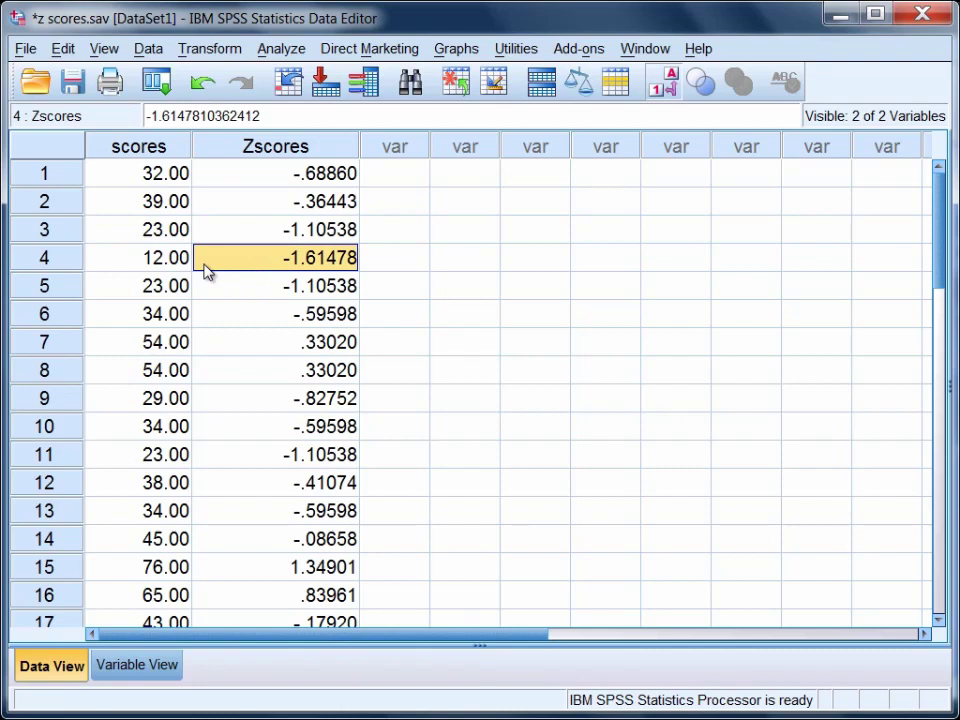
pyautogui.click(180, 264)
pyautogui.click(240, 281)
pyautogui.click(180, 290)
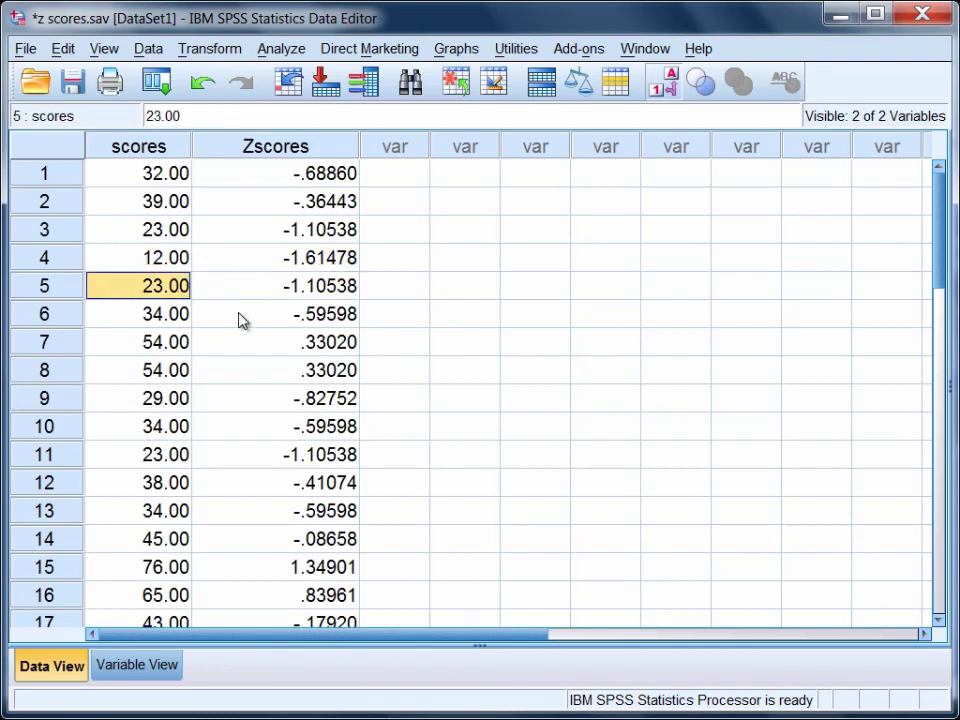
pyautogui.click(178, 314)
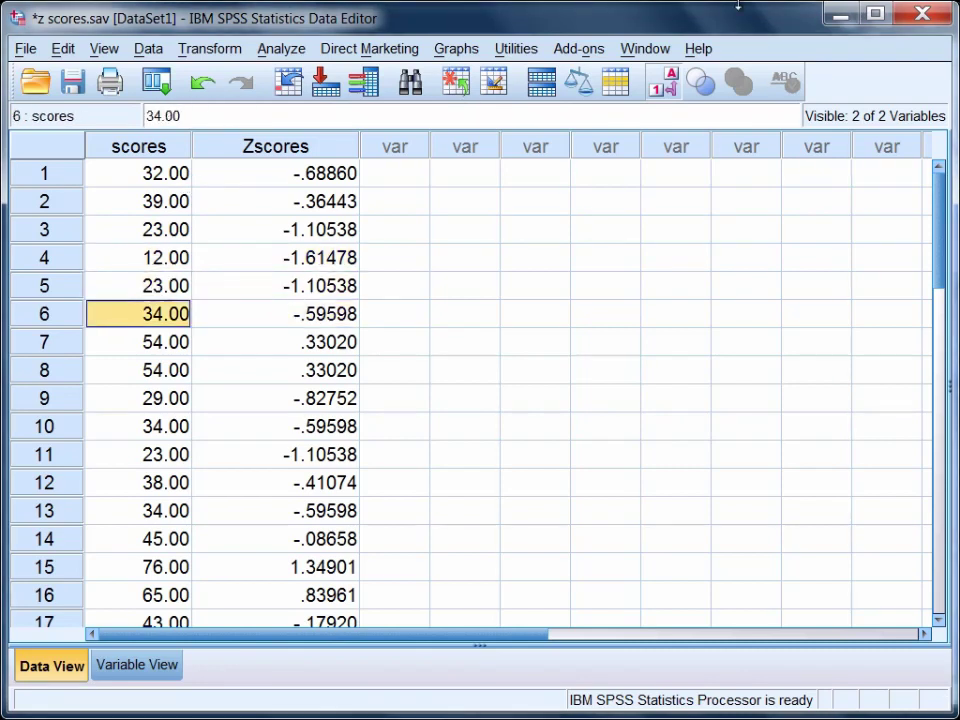
# Switch to the Output2 Viewer window and select its Descriptive Statistics table
pyautogui.click(657, 50)
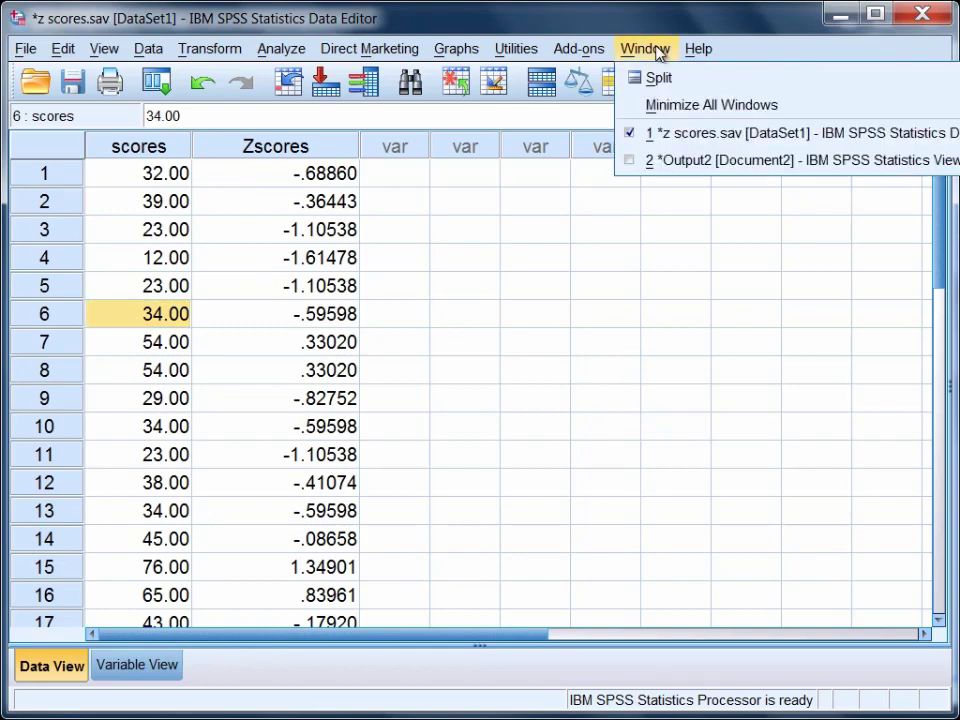
pyautogui.click(685, 160)
pyautogui.click(430, 265)
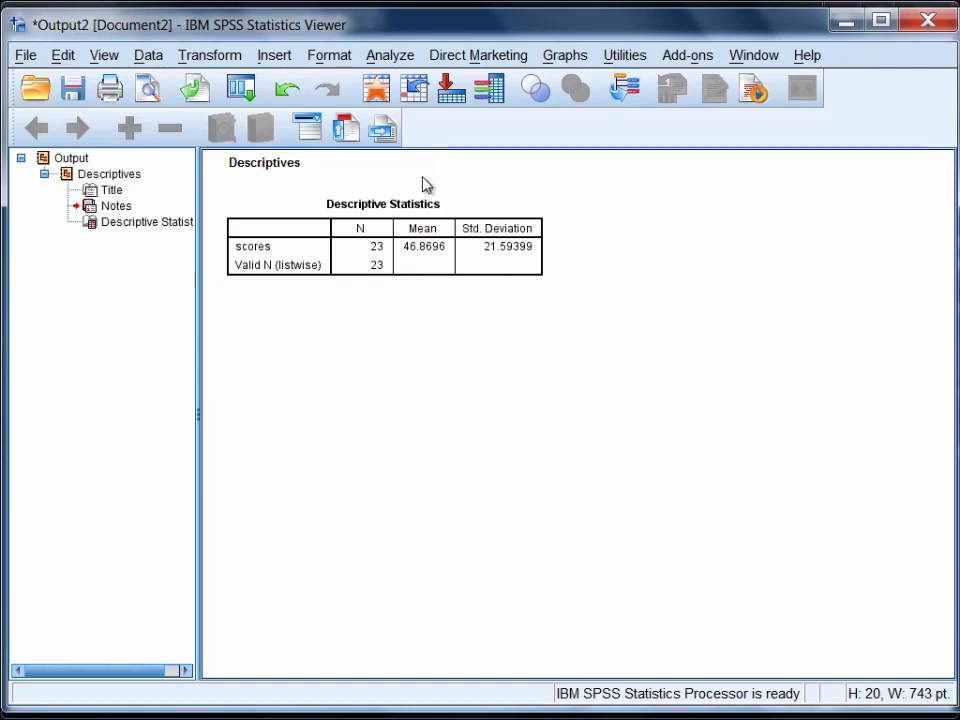
# In the Data Editor, check scores in rows 1, 2, 7, 15 and the .33020 Zscores in rows 7–8
pyautogui.click(383, 108)
pyautogui.click(172, 178)
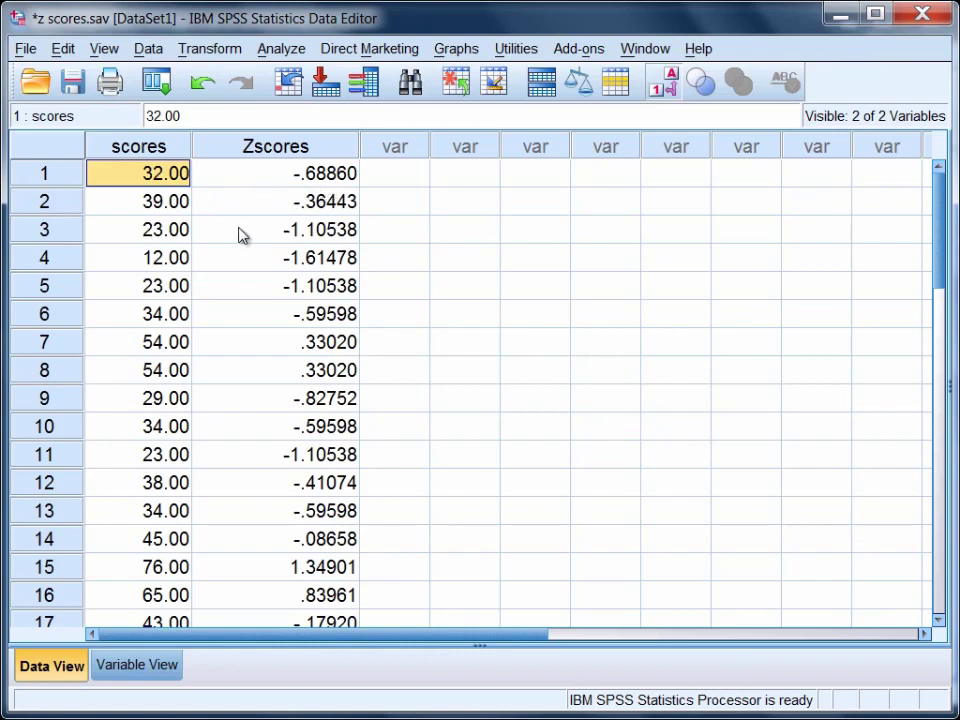
pyautogui.click(157, 212)
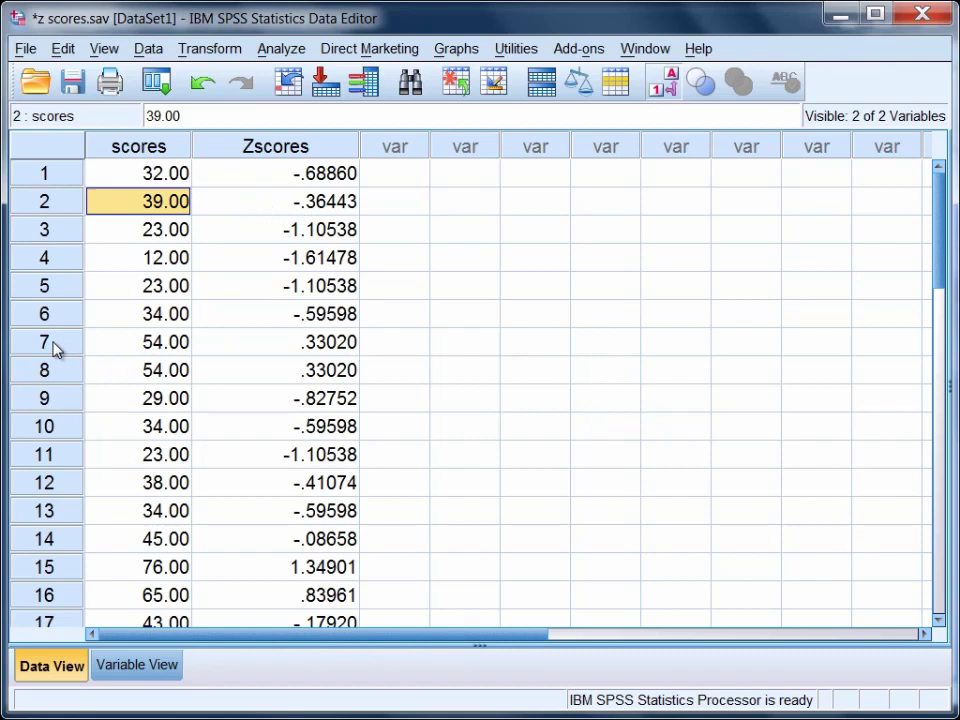
pyautogui.click(162, 350)
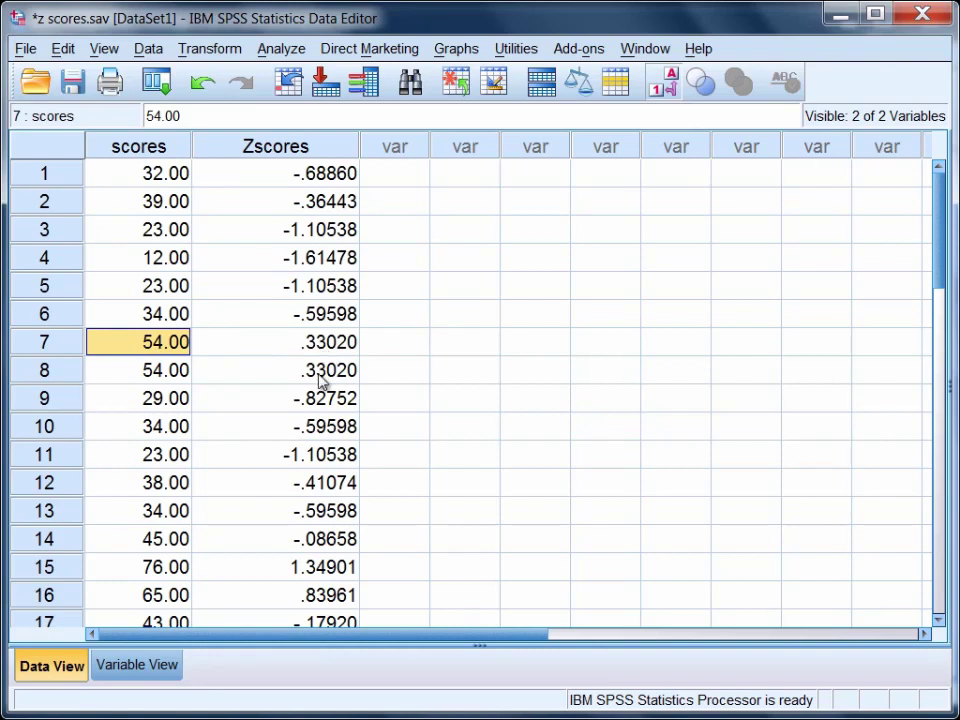
pyautogui.click(156, 570)
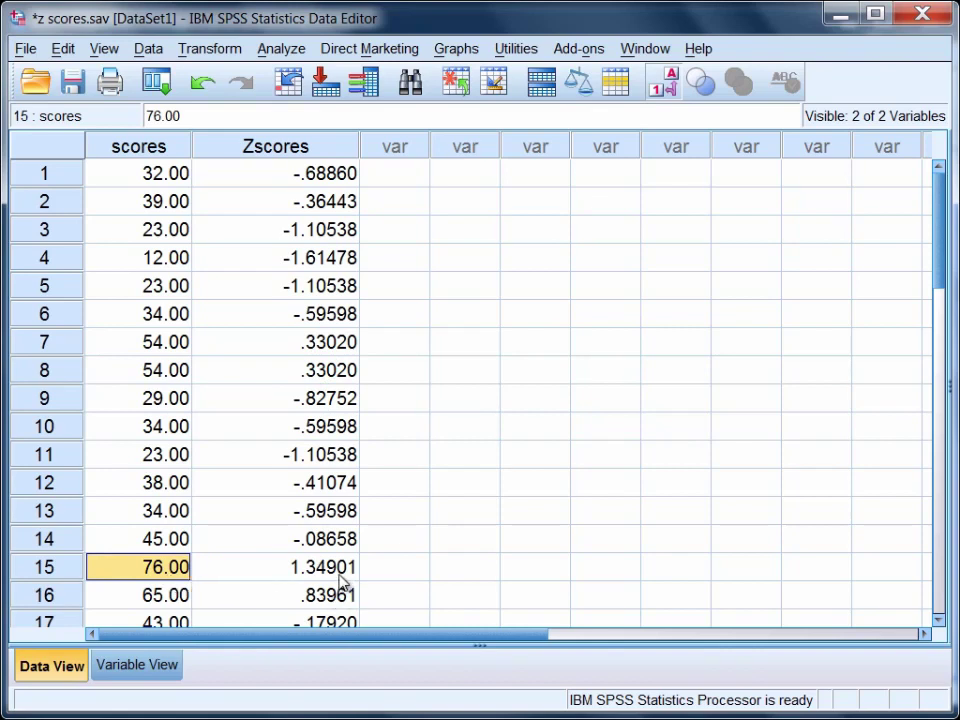
pyautogui.click(181, 183)
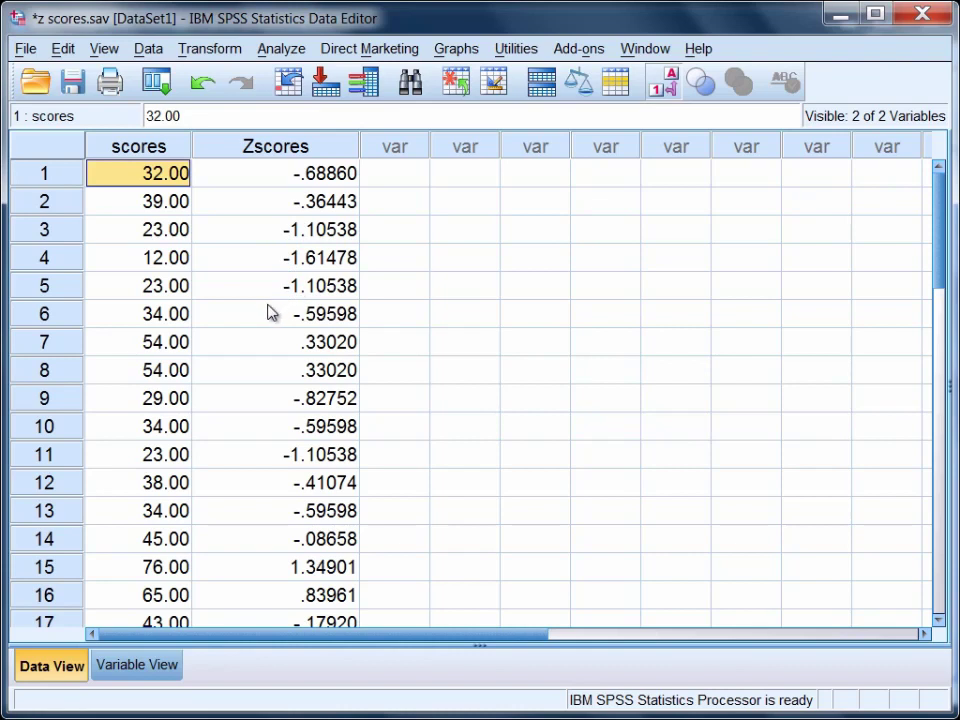
pyautogui.click(199, 352)
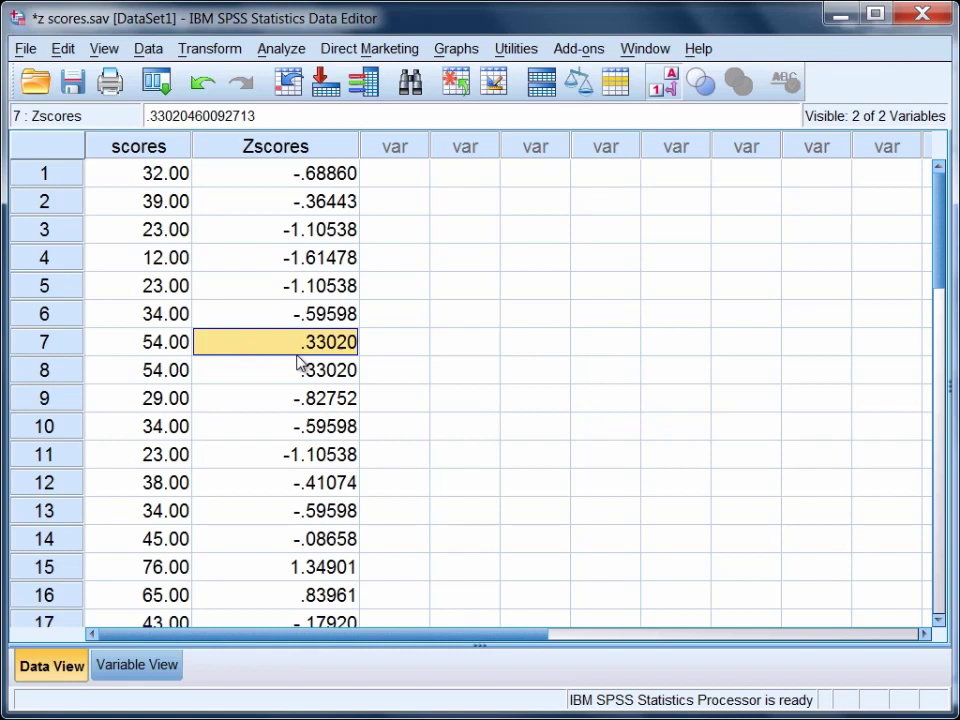
pyautogui.click(317, 381)
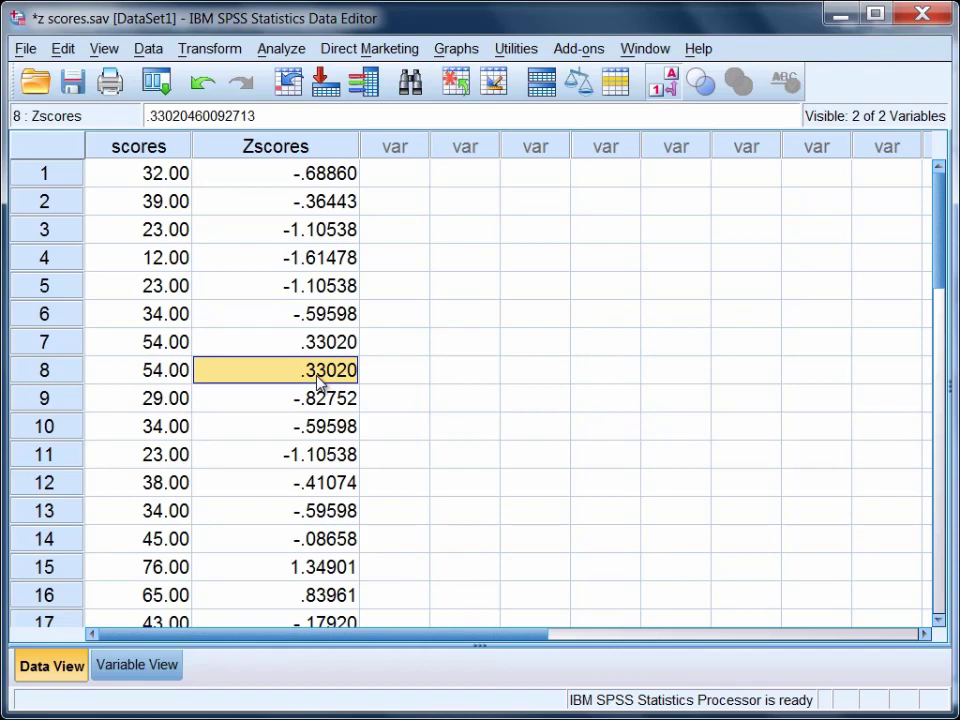
# Run Descriptives including Zscore(scores), with 'Save standardized values as variables' unticked
pyautogui.click(282, 50)
pyautogui.moveTo(346, 102)
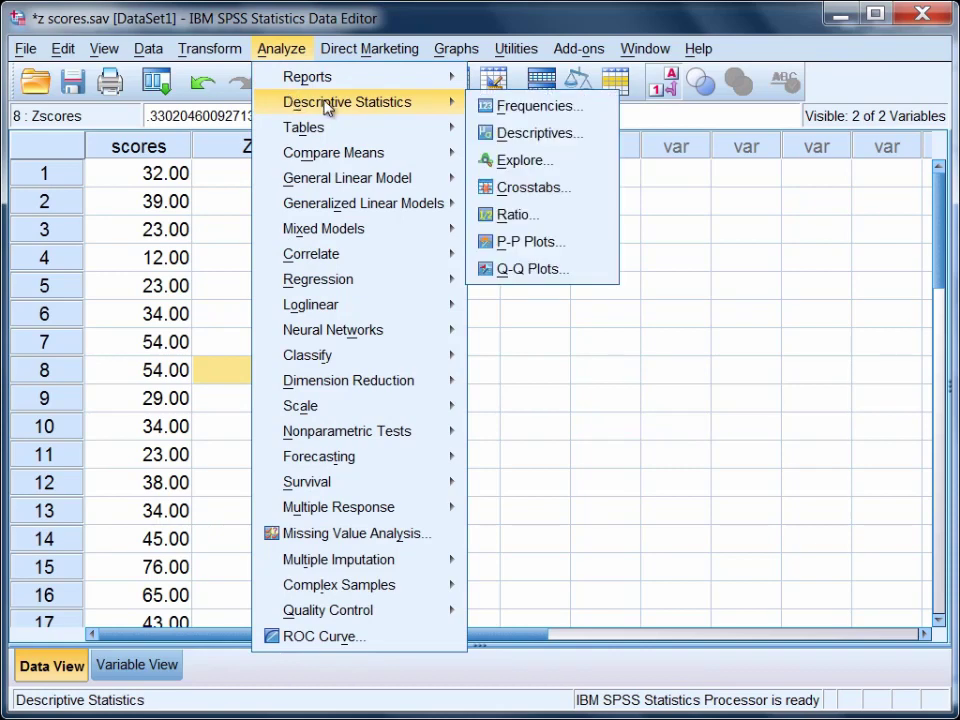
pyautogui.click(610, 137)
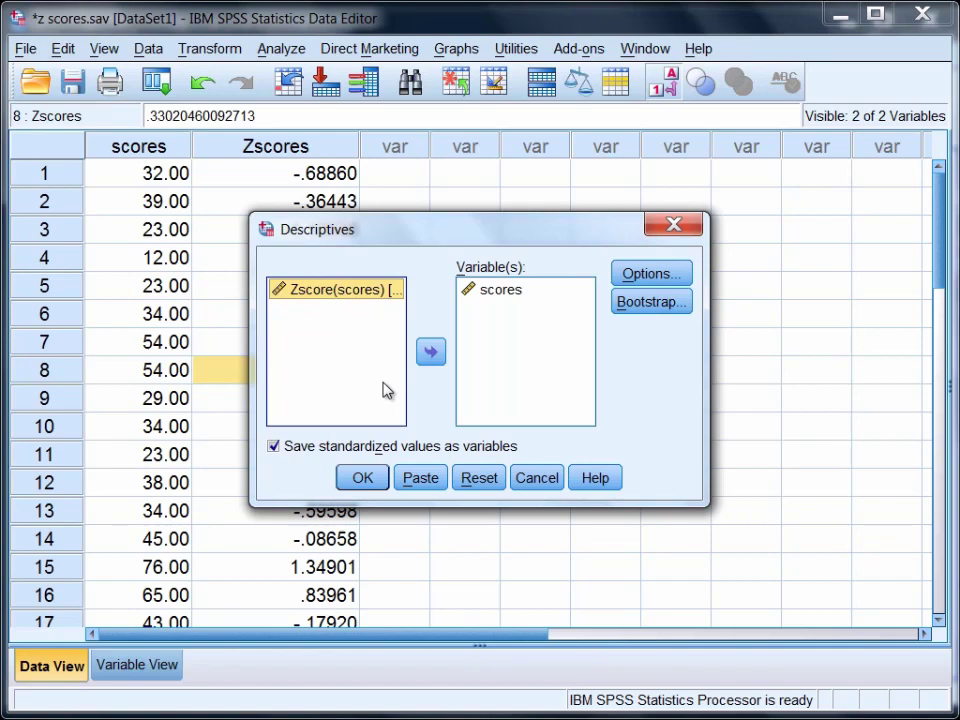
pyautogui.click(431, 350)
pyautogui.click(284, 450)
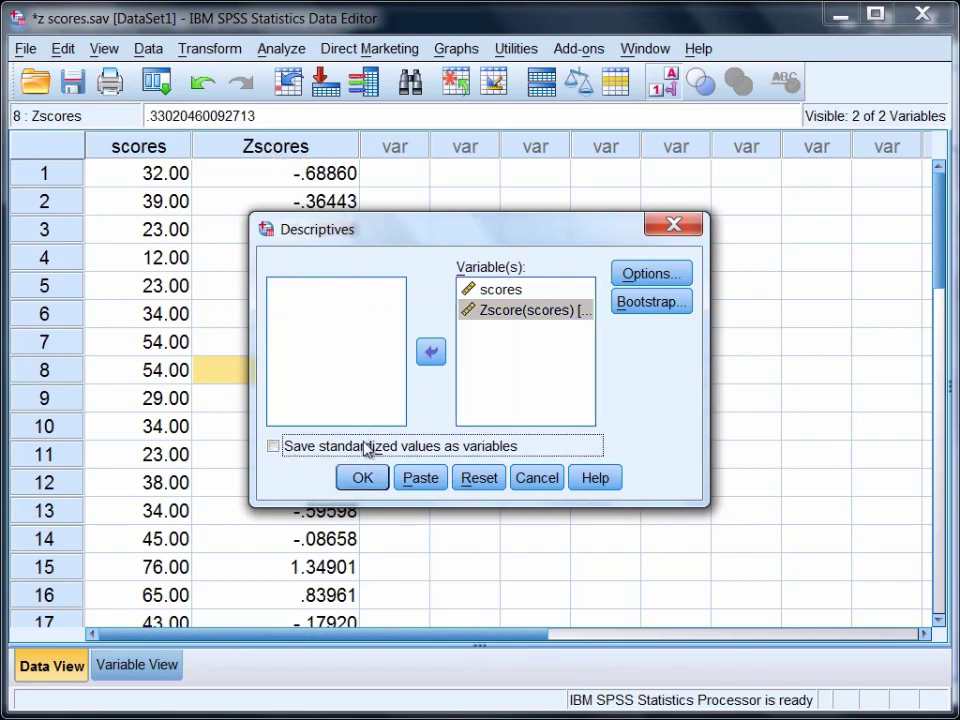
pyautogui.click(365, 477)
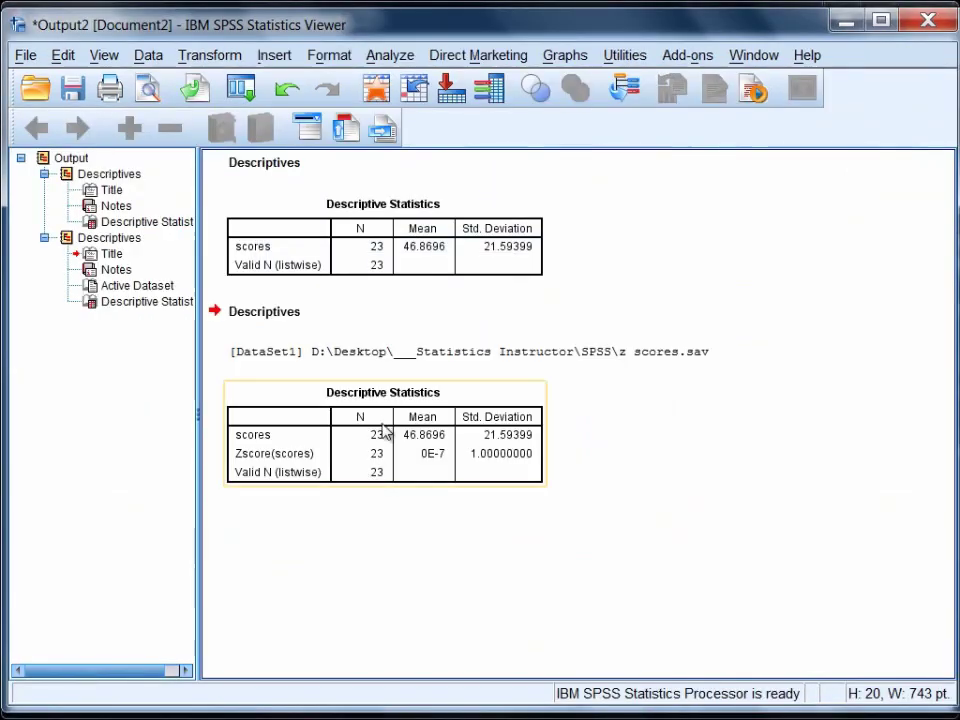
# Delete the [DataSet1] path line and open the Zscore(scores) statistics table for editing
pyautogui.click(417, 355)
pyautogui.press('Delete')
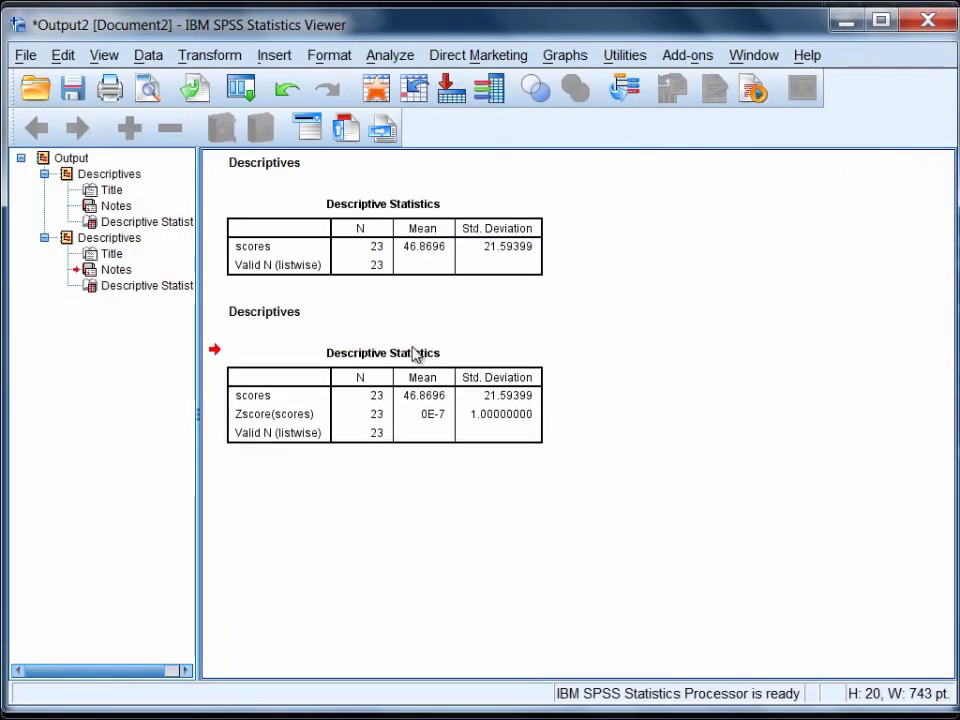
pyautogui.click(428, 405)
pyautogui.doubleClick(427, 405)
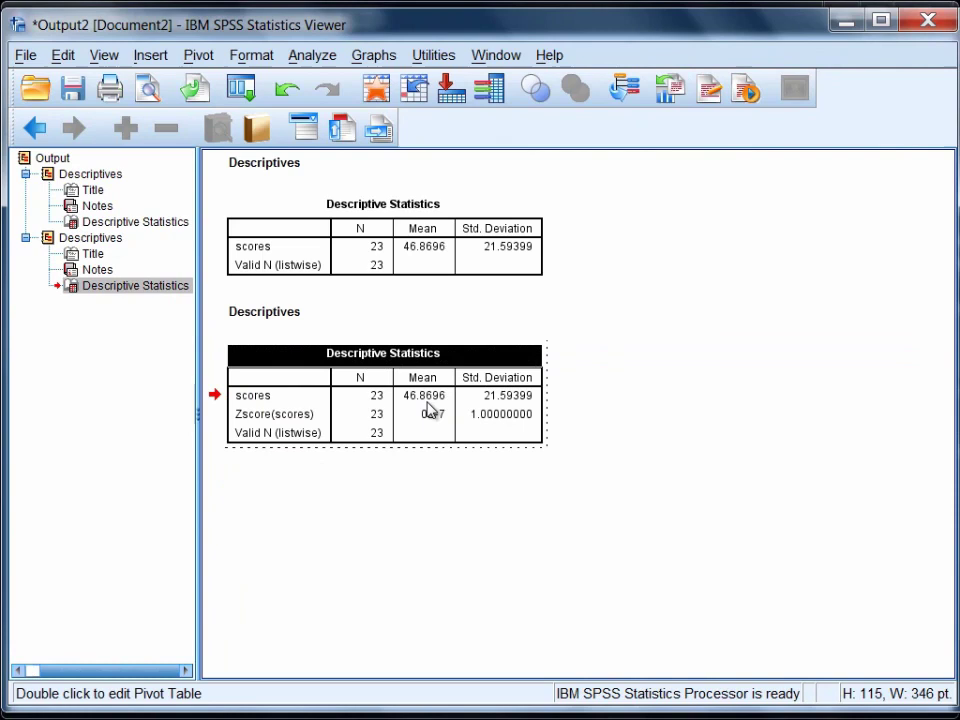